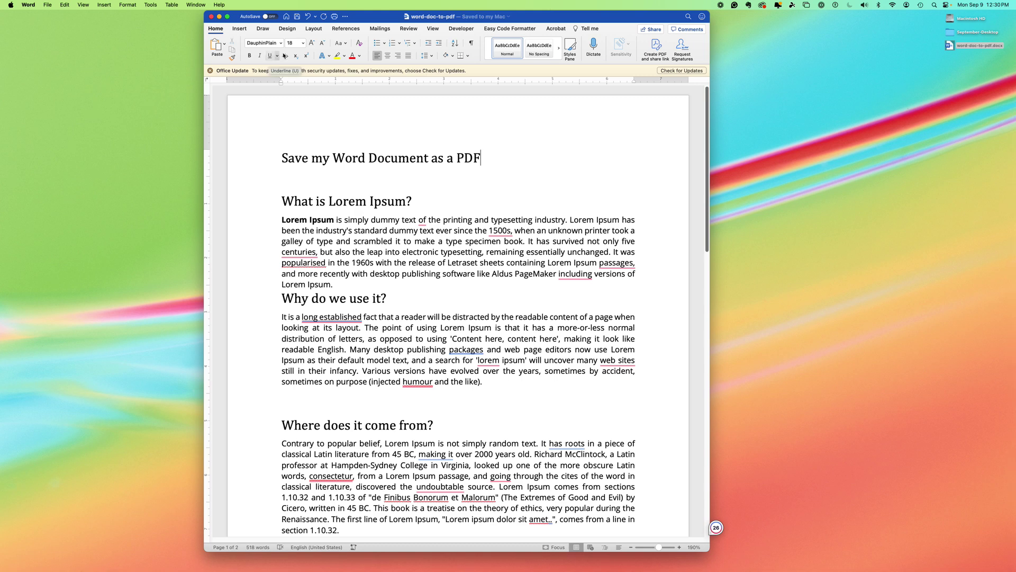
Save the document as PDF 'word-doc-to-pdf' on the Desktop using Save As.
drag(430, 16, 420, 16)
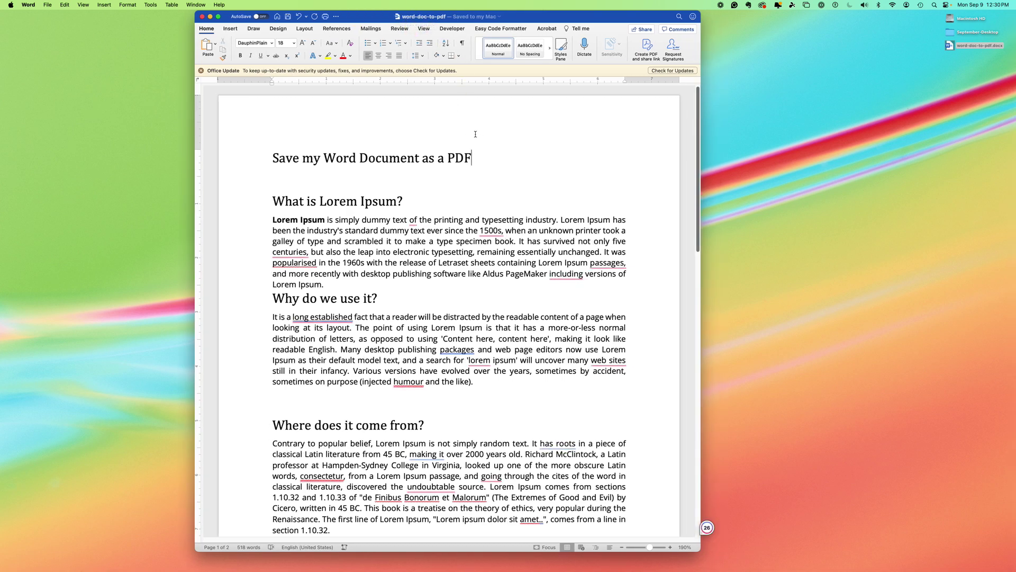
click(49, 5)
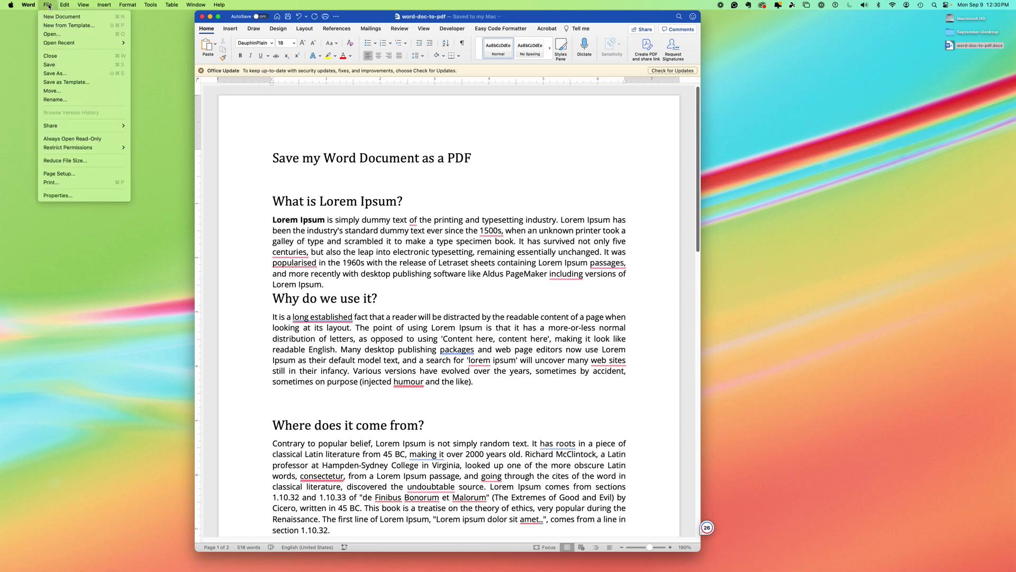
click(64, 72)
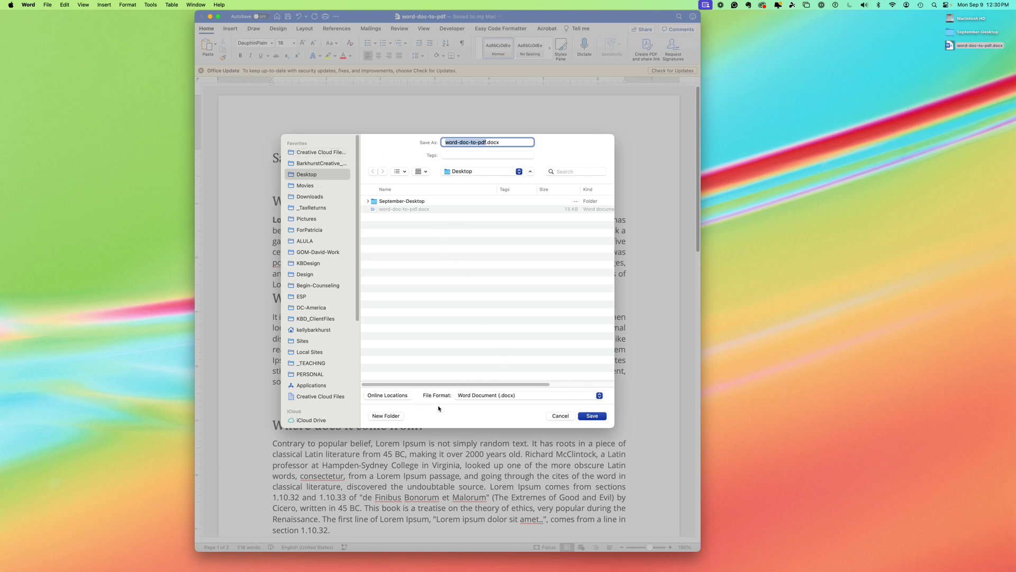
click(506, 397)
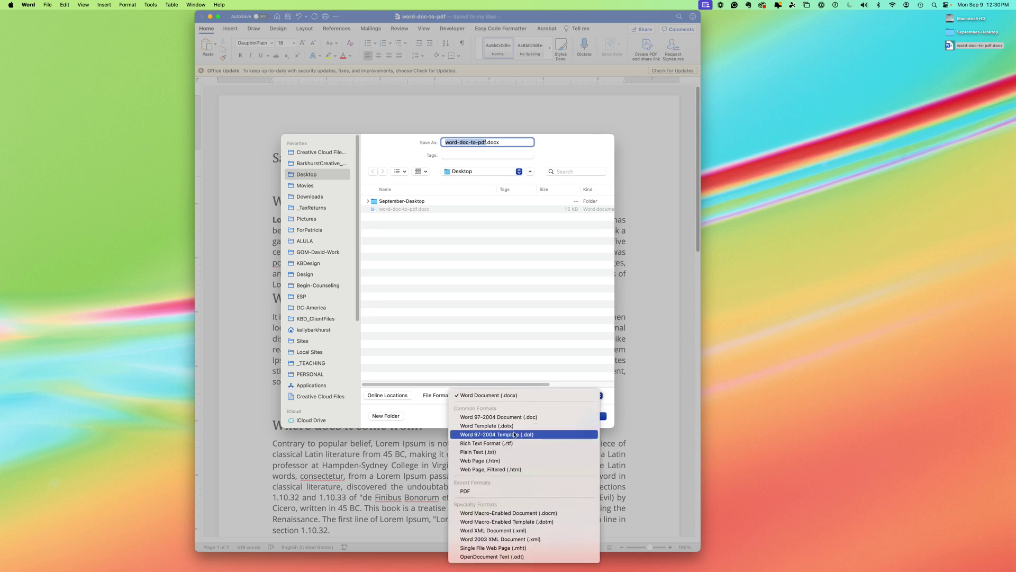
click(517, 493)
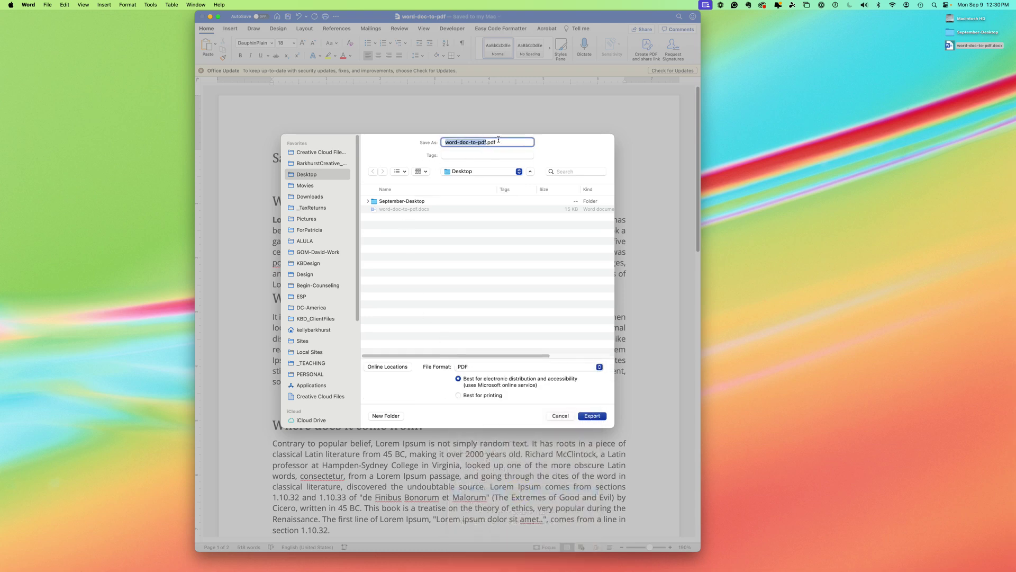
click(592, 416)
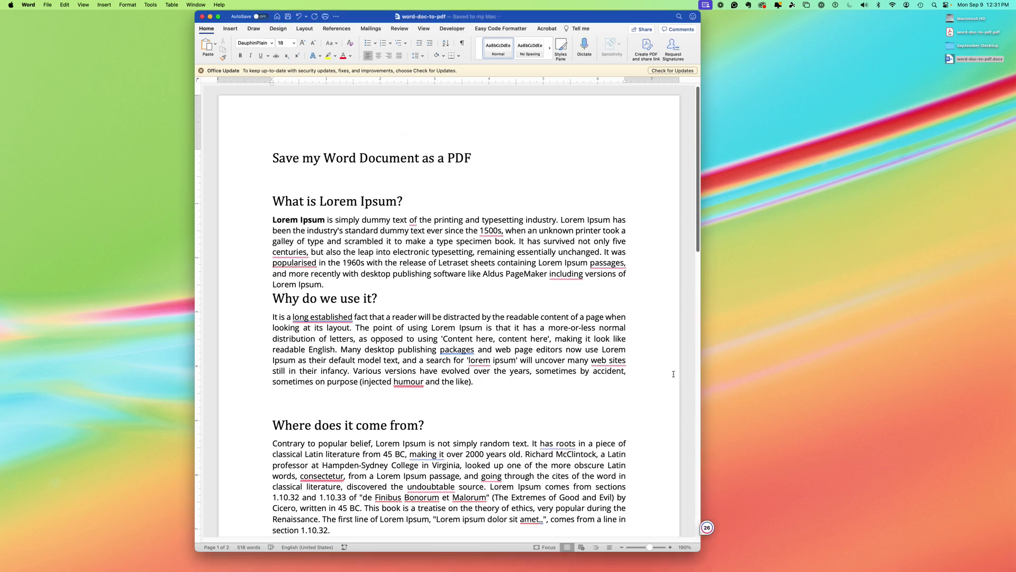
Open word-doc-to-pdf.pdf in Acrobat in front of Word and begin exporting to Microsoft Word.
double_click(957, 34)
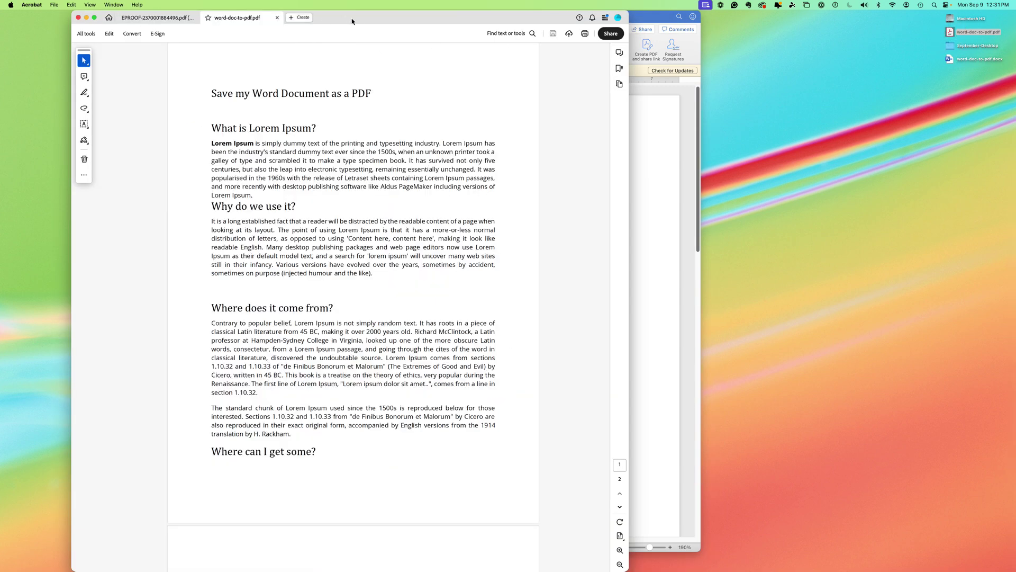
drag(366, 17, 441, 31)
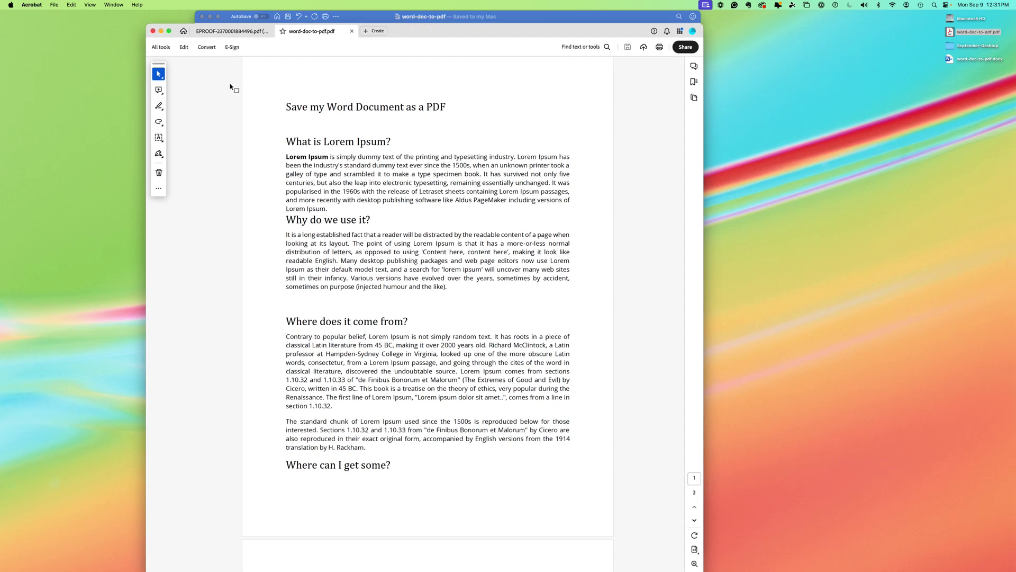
click(53, 5)
mouse_move(67, 94)
mouse_move(165, 93)
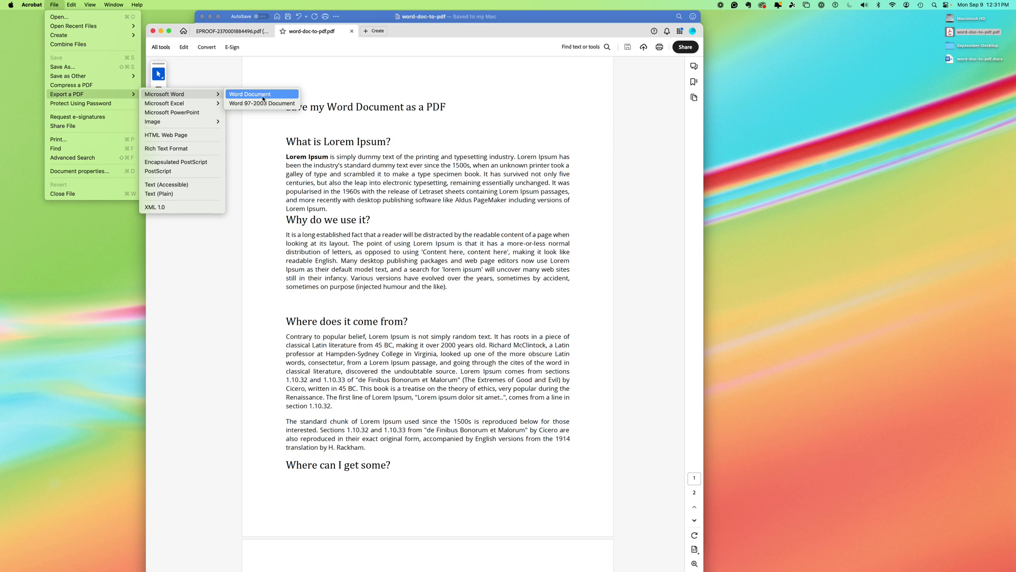
Export the PDF as a Word Document to the Desktop, replacing the existing word-doc-to-pdf.docx.
click(264, 98)
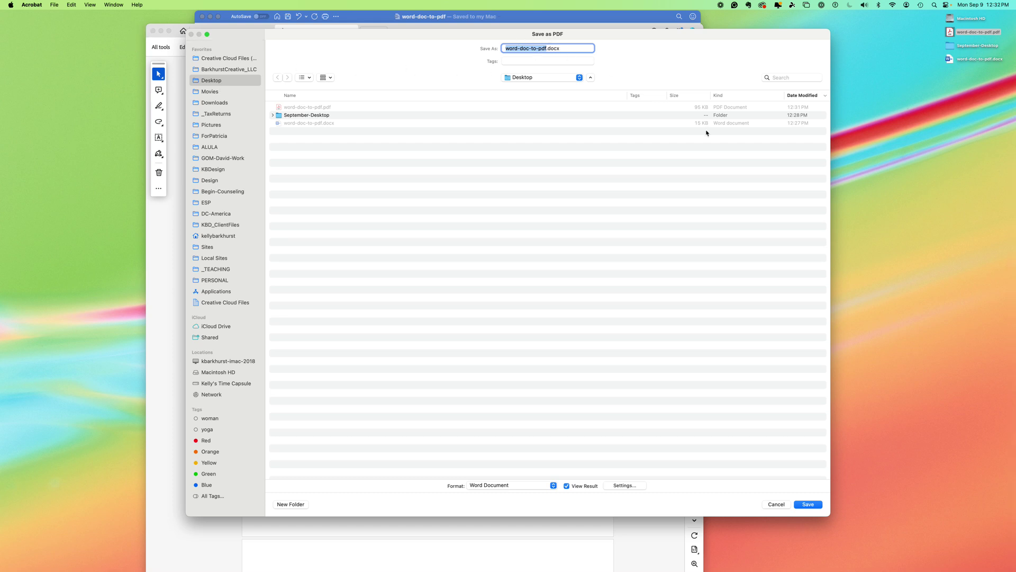
click(808, 504)
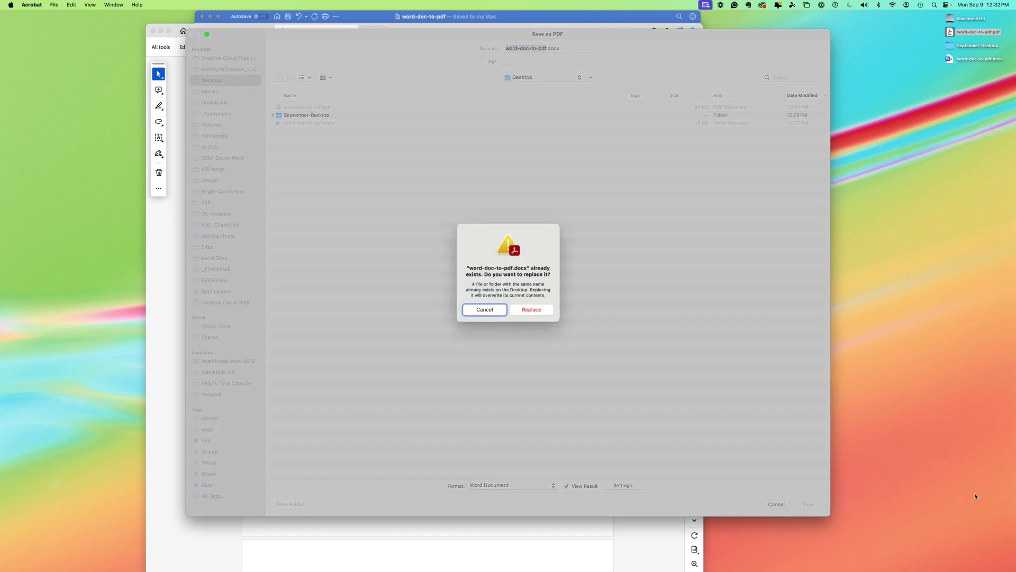
click(531, 310)
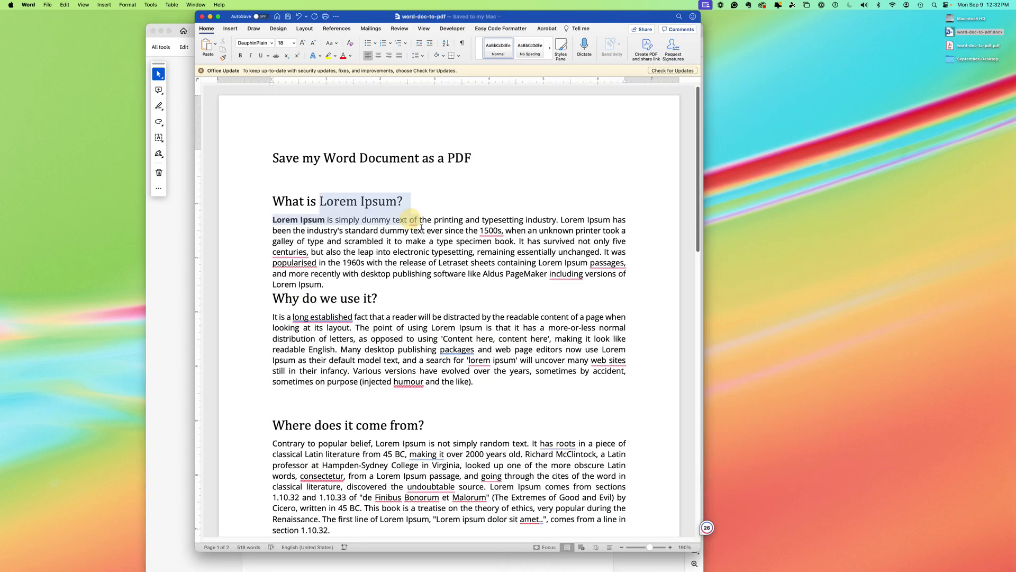
Arrange the Word and Acrobat windows side by side.
drag(319, 201, 470, 370)
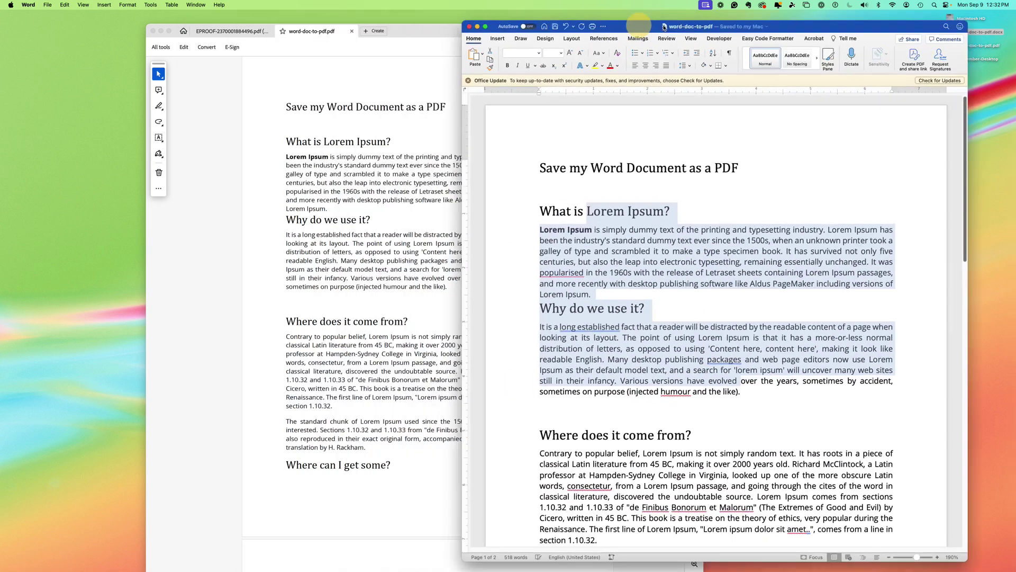
drag(373, 16, 683, 20)
click(289, 26)
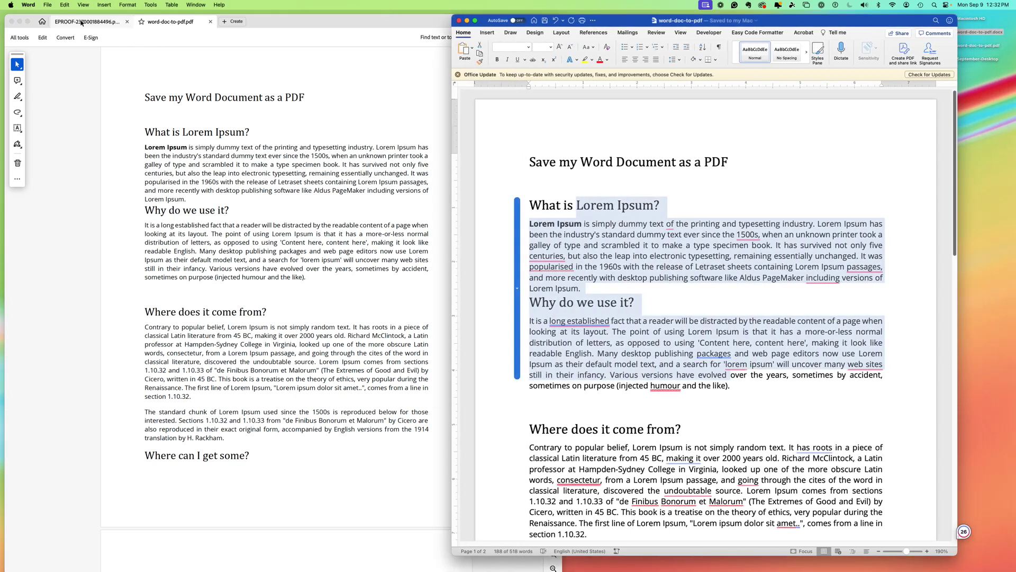
Save the Word document as word-doc-to-pdf.docx on the Desktop in Word Document format.
click(48, 5)
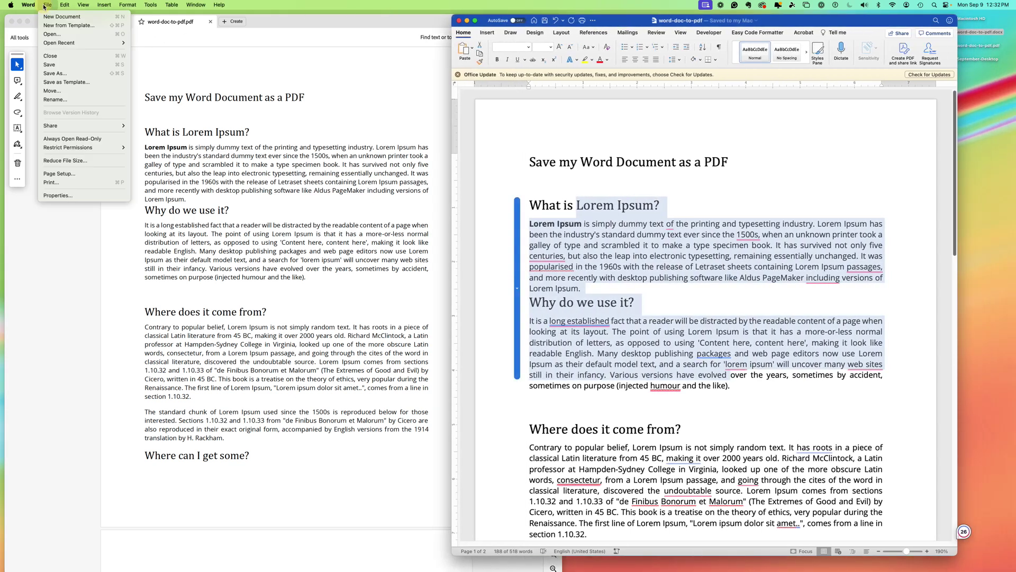
click(59, 74)
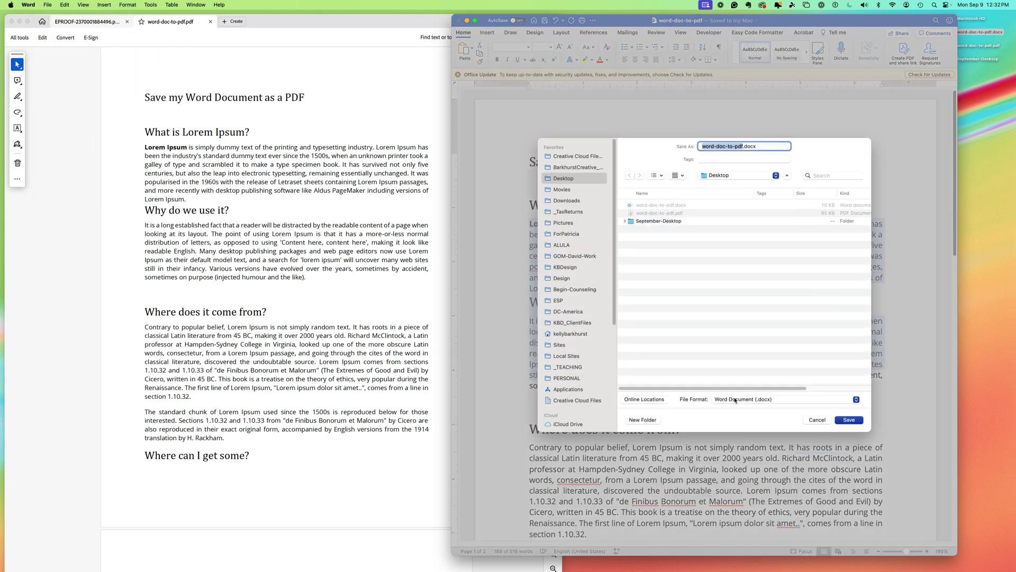
click(729, 399)
click(721, 495)
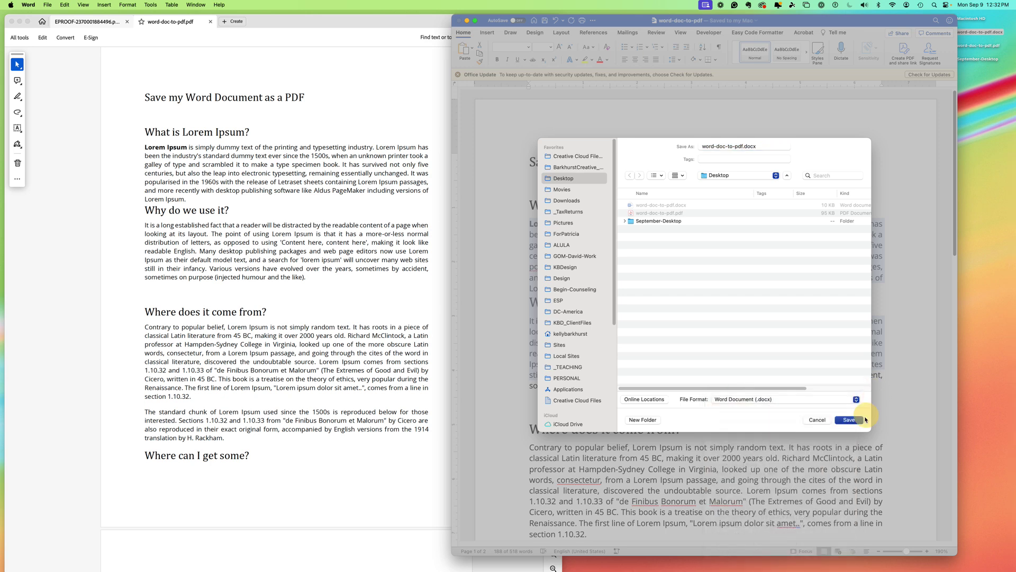
click(830, 420)
click(118, 154)
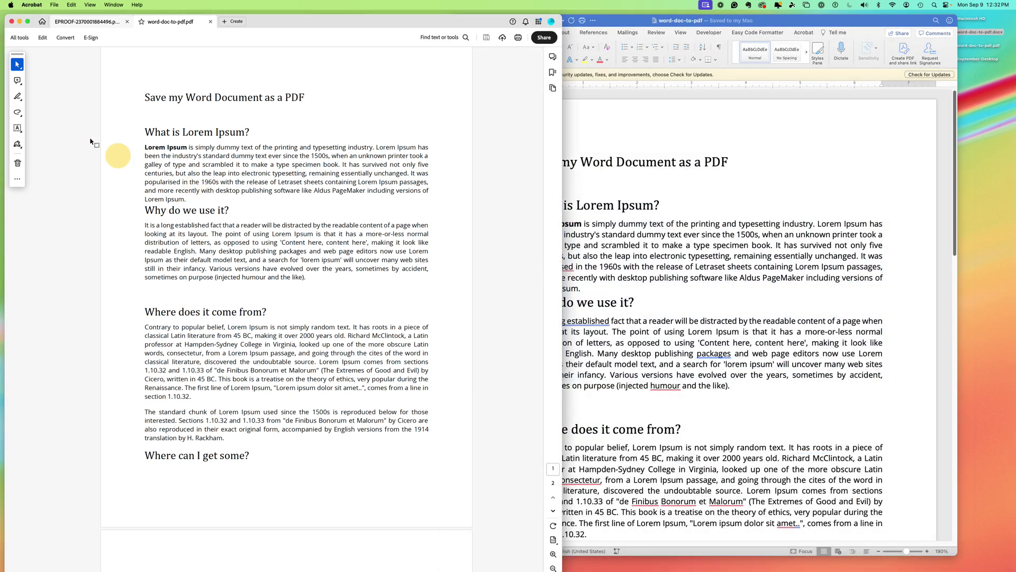
click(32, 4)
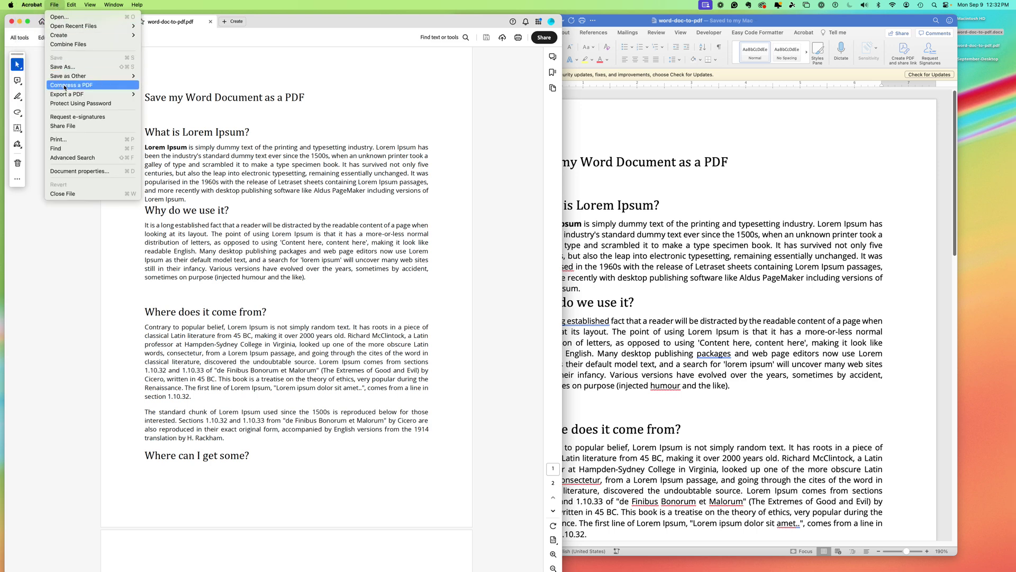
mouse_move(67, 94)
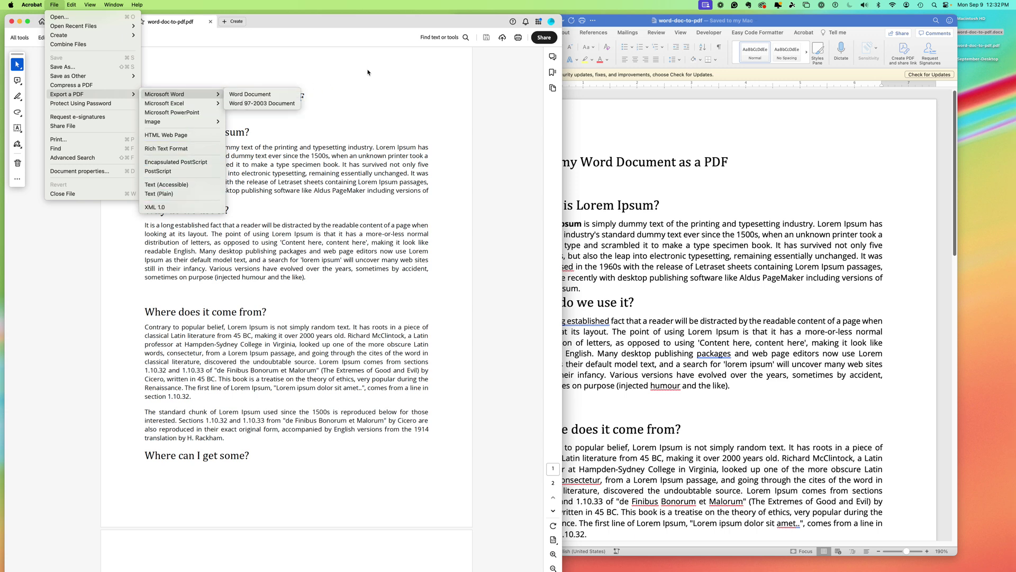
click(402, 73)
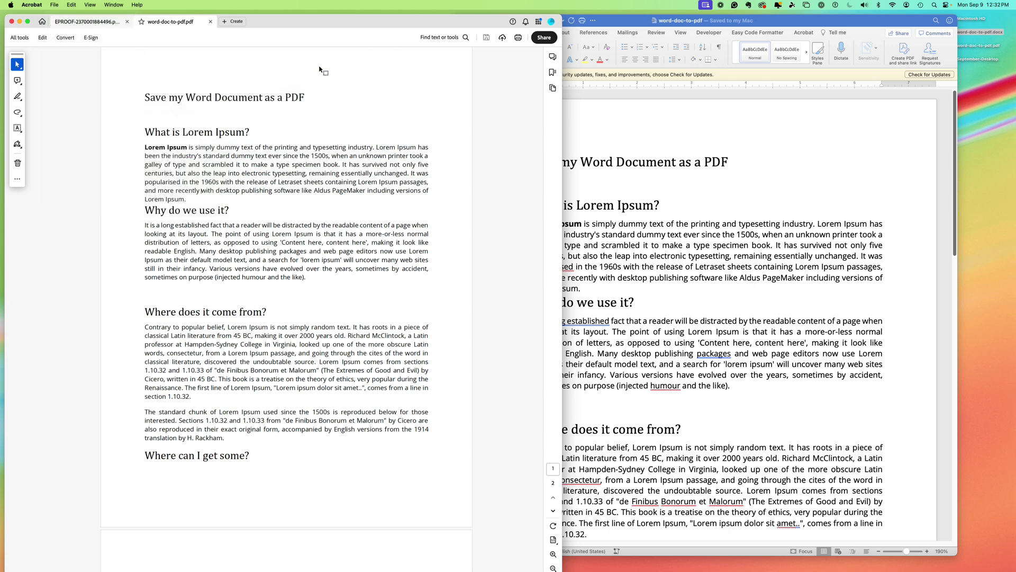